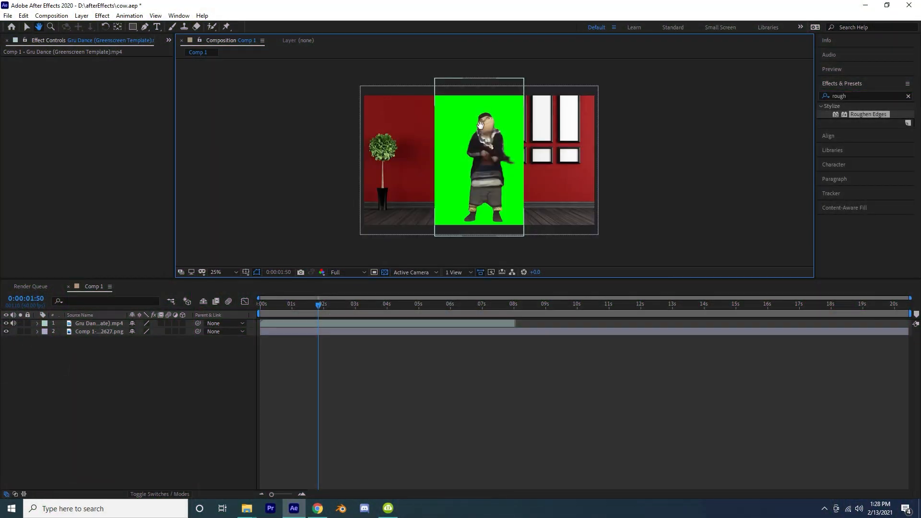
Hide the green-screen dancer clip to view the red room background on its own.
drag(480, 125, 496, 129)
click(7, 323)
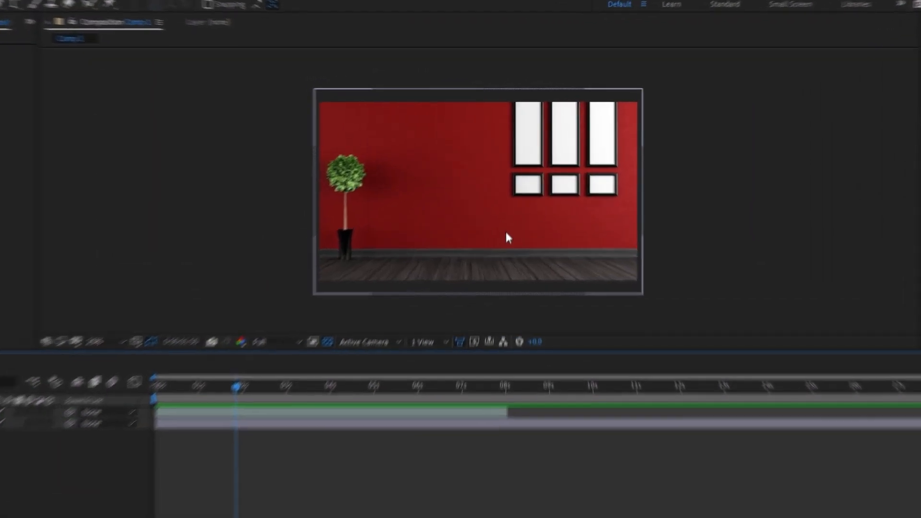
drag(502, 139, 401, 137)
drag(401, 137, 367, 142)
Apply Keylight (1.2) to the dancer clip and sample its green backdrop as the Screen Colour.
click(864, 96)
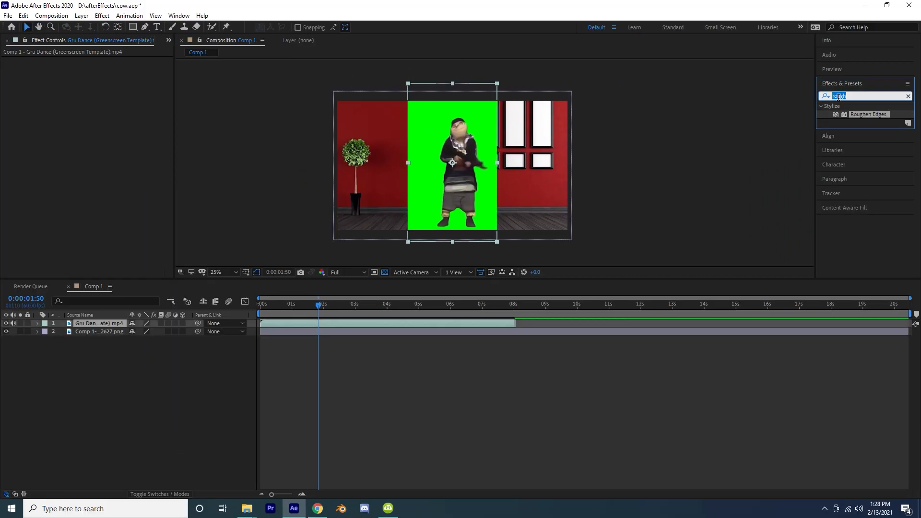
text(keyli)
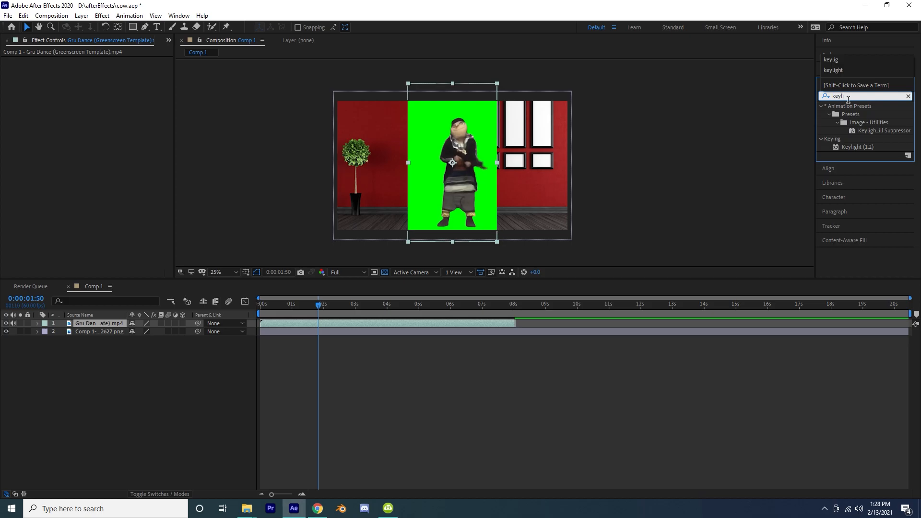
drag(854, 148, 40, 127)
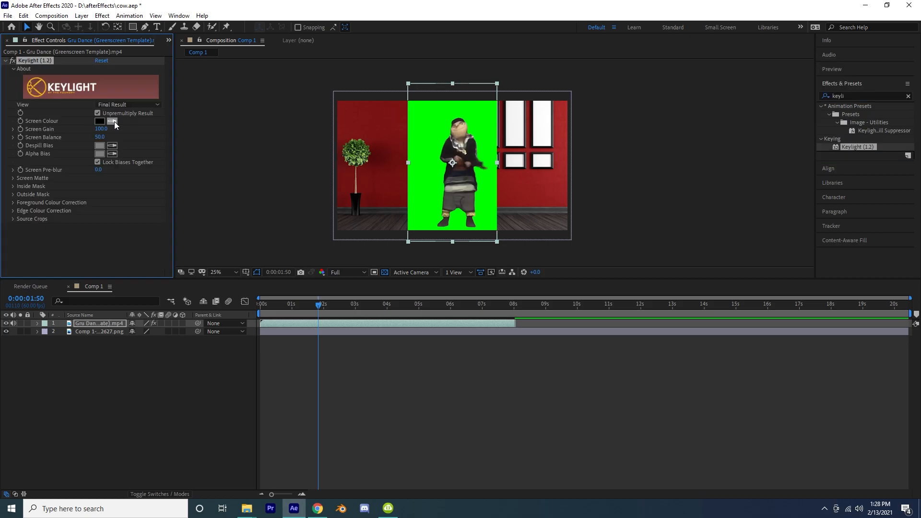
click(436, 115)
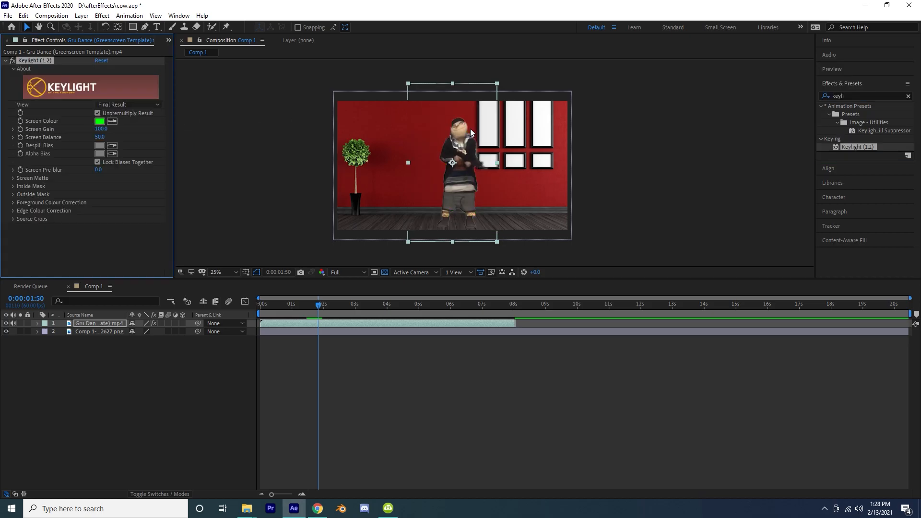
Examine the edges of the keyed dancer up close, from head to feet.
drag(467, 161, 440, 121)
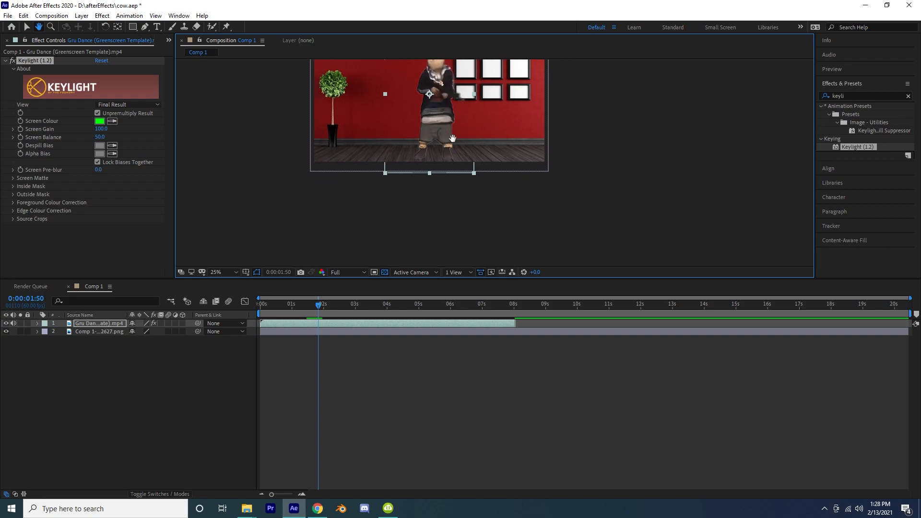
scroll(452, 138, up, 1)
drag(399, 85, 423, 138)
drag(494, 180, 481, 117)
drag(464, 157, 465, 199)
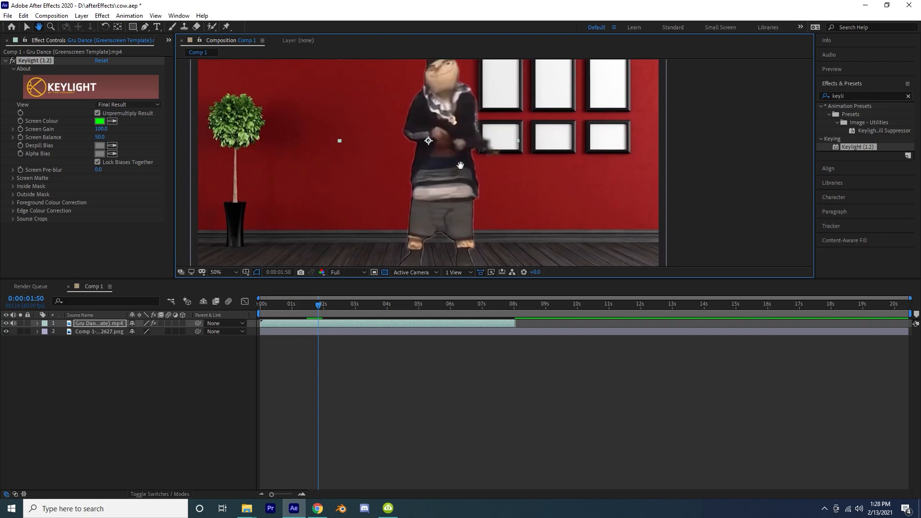
scroll(460, 165, down, 1)
drag(460, 165, 458, 164)
scroll(459, 163, up, 1)
scroll(459, 164, down, 1)
key(v)
Apply Simple Choker to the dancer clip and set Choke Matte to 0.88.
double_click(844, 96)
text(simple)
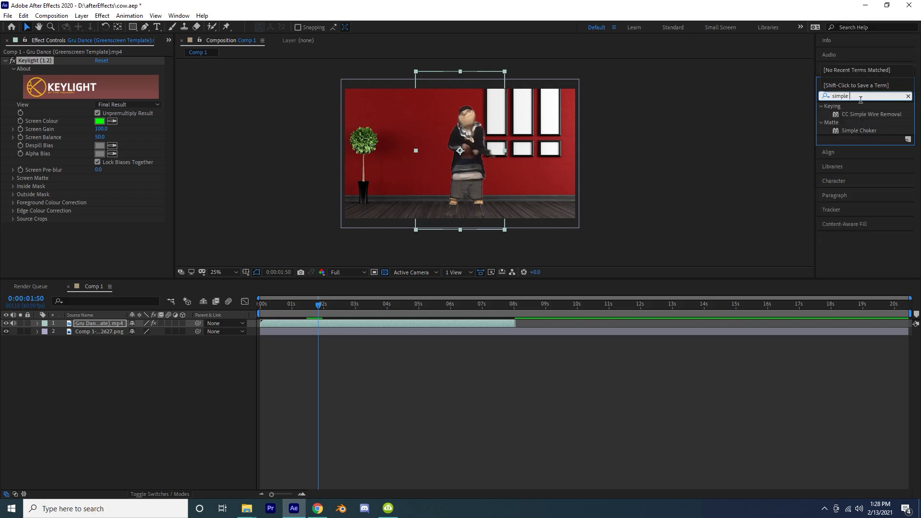
double_click(868, 132)
scroll(421, 197, up, 1)
scroll(421, 197, down, 1)
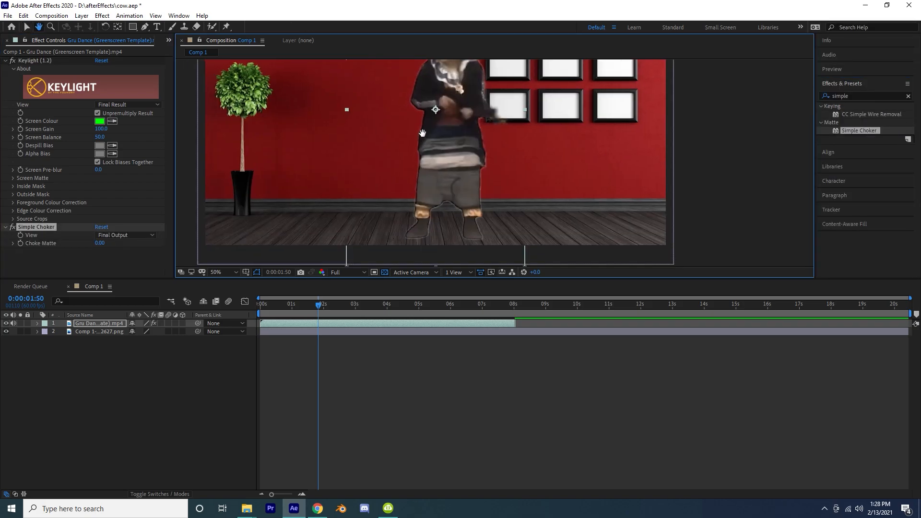
drag(99, 242, 145, 247)
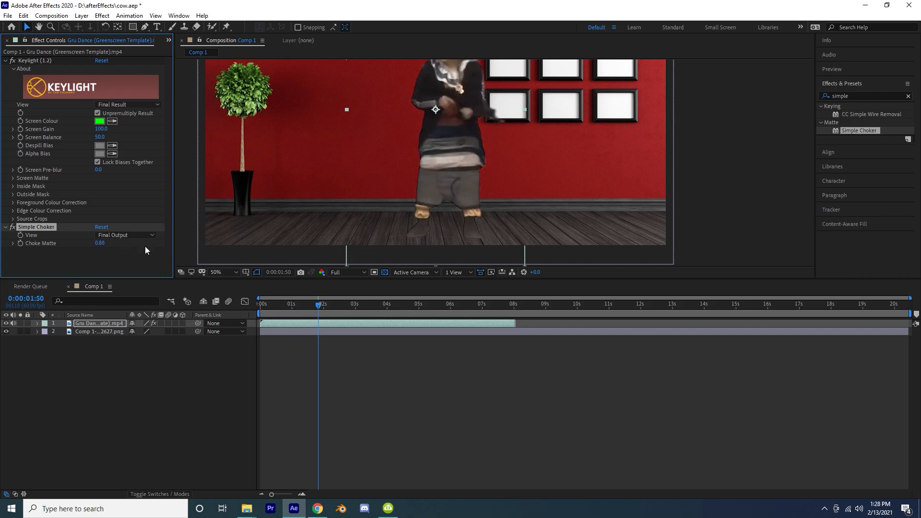
scroll(471, 125, down, 1)
scroll(470, 123, up, 1)
drag(471, 122, 469, 164)
key(v)
scroll(435, 226, down, 1)
Add the Curves colour correction effect to the dancer clip.
click(400, 328)
scroll(468, 189, up, 1)
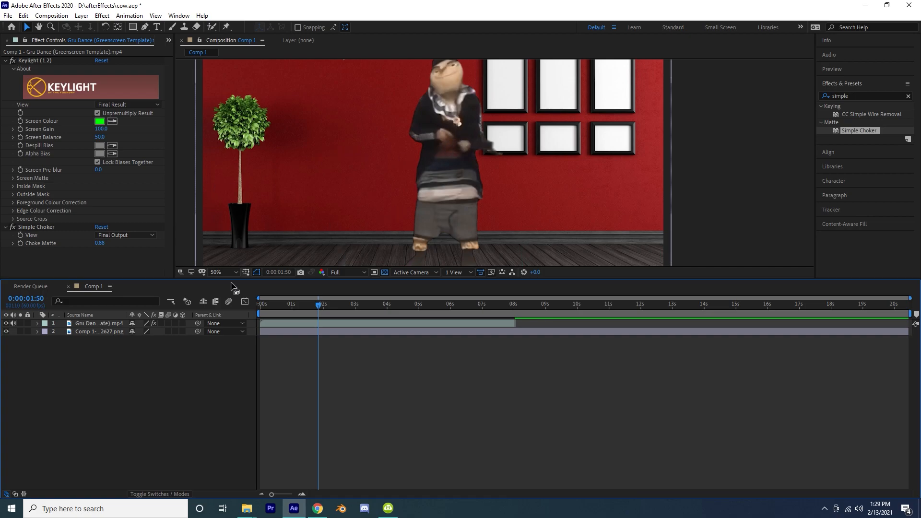
click(100, 323)
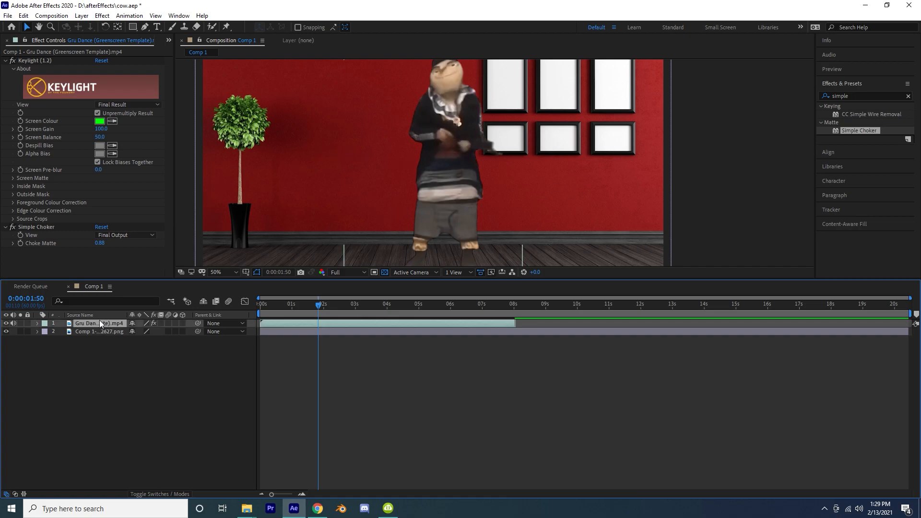
click(844, 101)
text(curves)
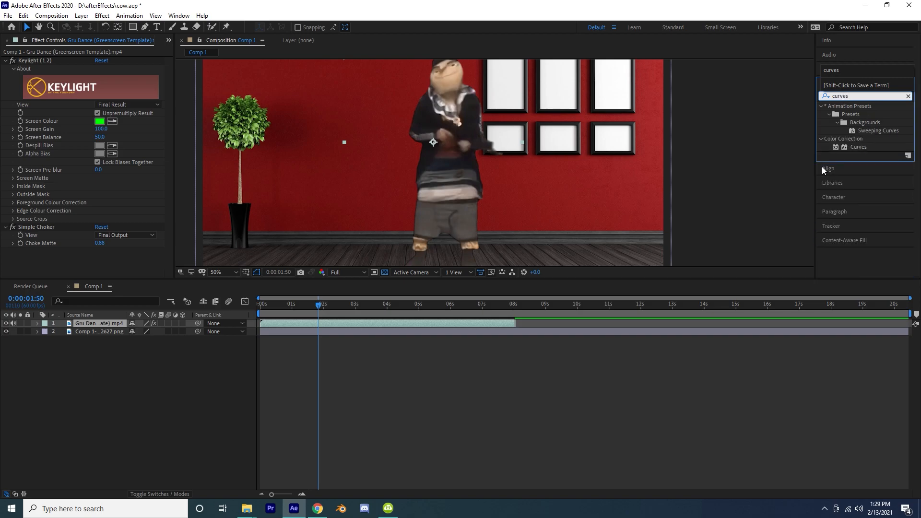
drag(858, 147, 391, 123)
drag(77, 153, 118, 156)
key(ctrl+z)
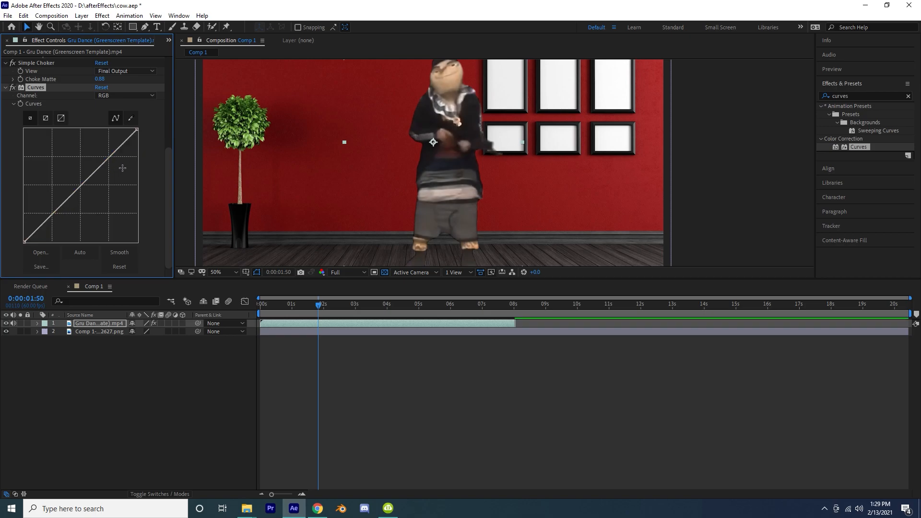
mouse_move(39, 240)
mouse_down()
mouse_move(39, 230)
mouse_move(45, 233)
mouse_up()
key(ctrl+z)
Shape the dancer's RGB curve into an S by raising the midtones and highlights and lowering the shadows.
drag(80, 186, 108, 152)
key(ctrl+z)
click(81, 186)
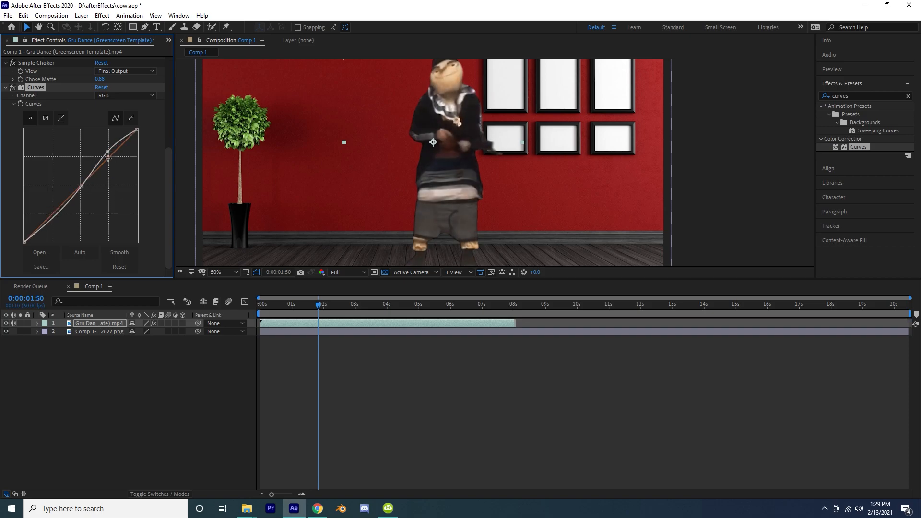
drag(46, 226, 43, 222)
drag(85, 189, 79, 182)
drag(49, 231, 50, 223)
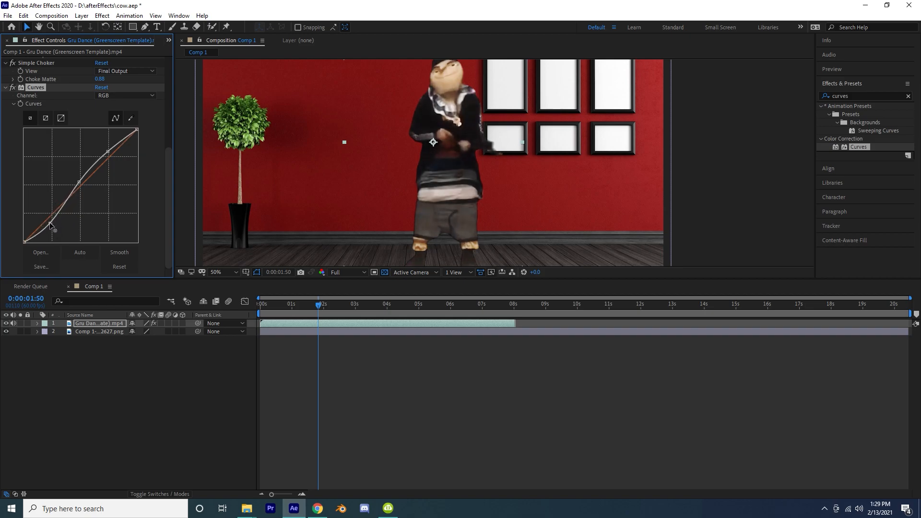
drag(108, 153, 113, 161)
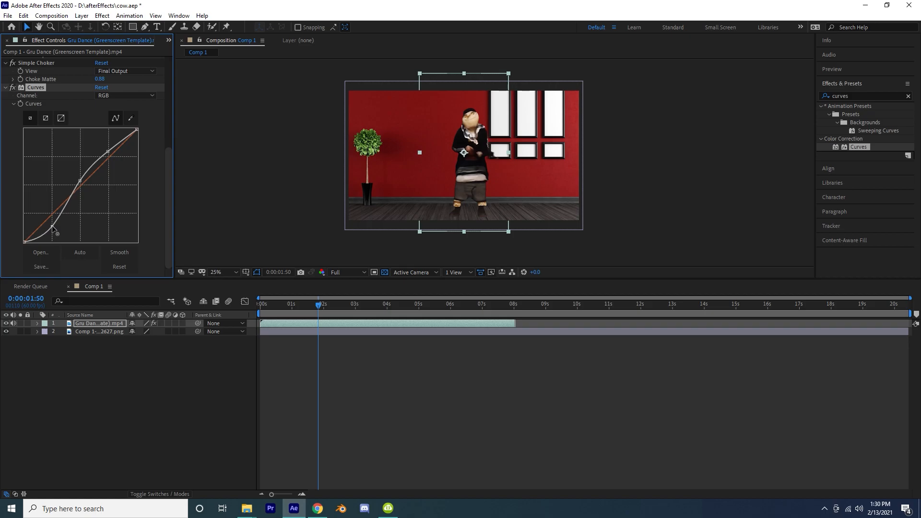
Preview the composition and compare the dancer with Simple Choker and Curves switched off and on.
key(space)
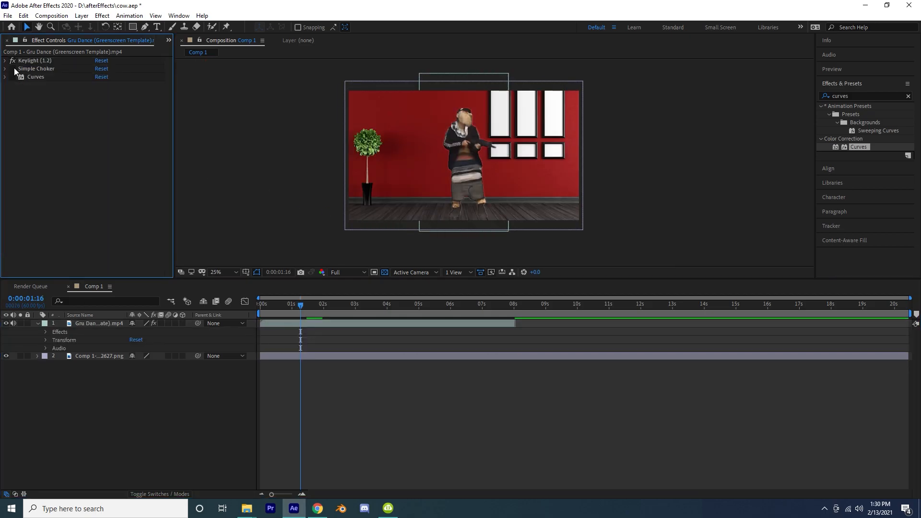
drag(12, 69, 13, 76)
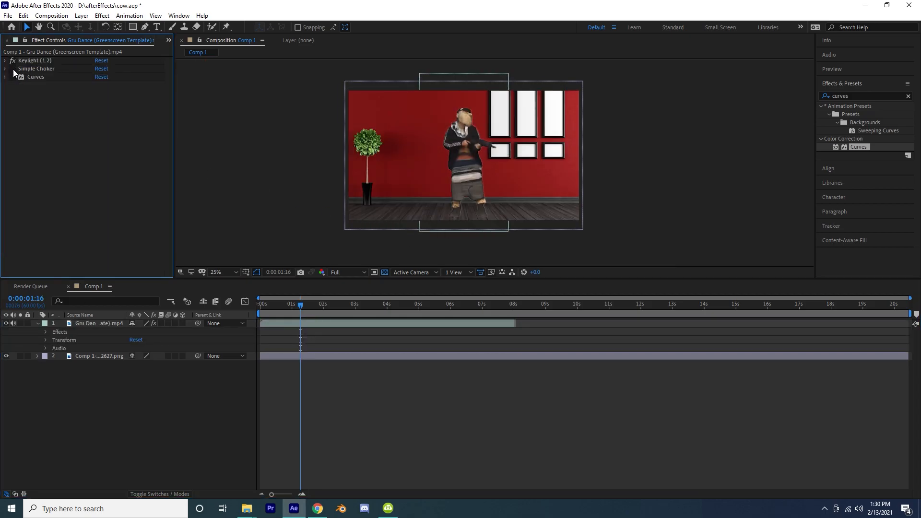
key(period)
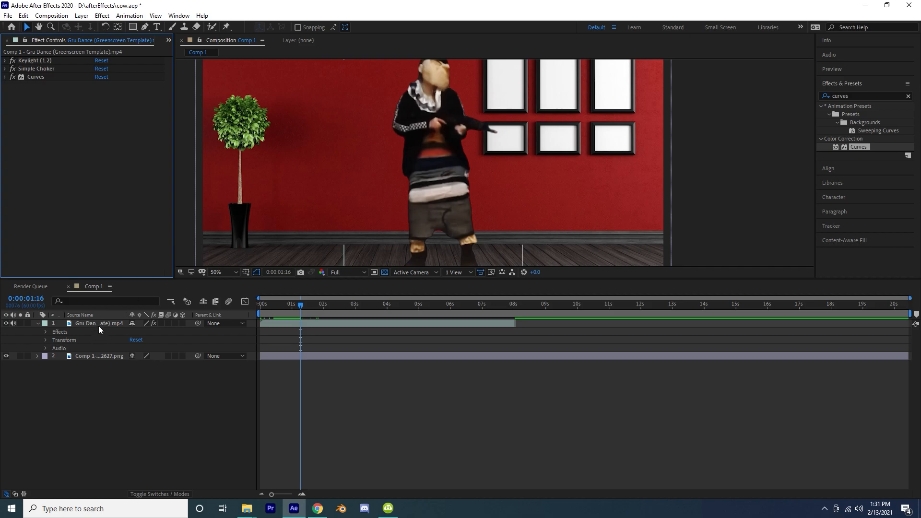
Apply Roughen Edges to the dancer clip with Edge Sharpness at 0.51.
click(99, 326)
click(853, 97)
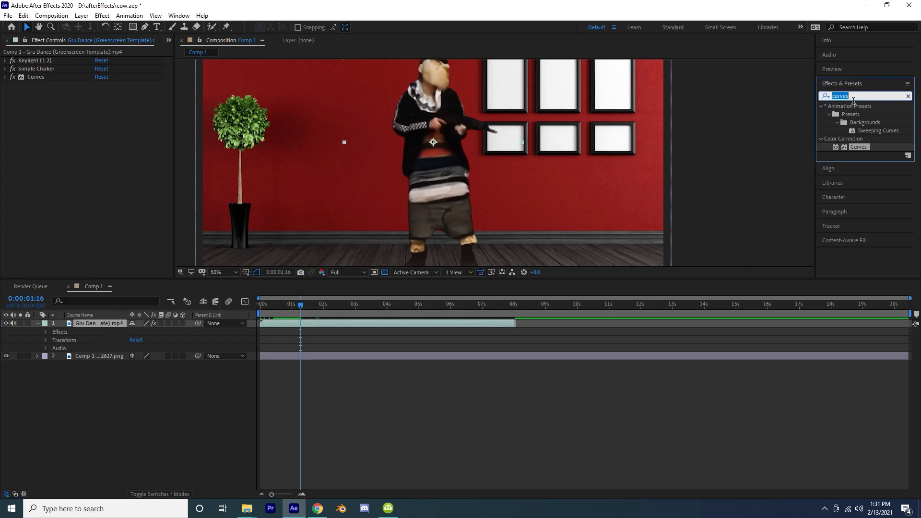
text(roug)
drag(869, 114, 82, 129)
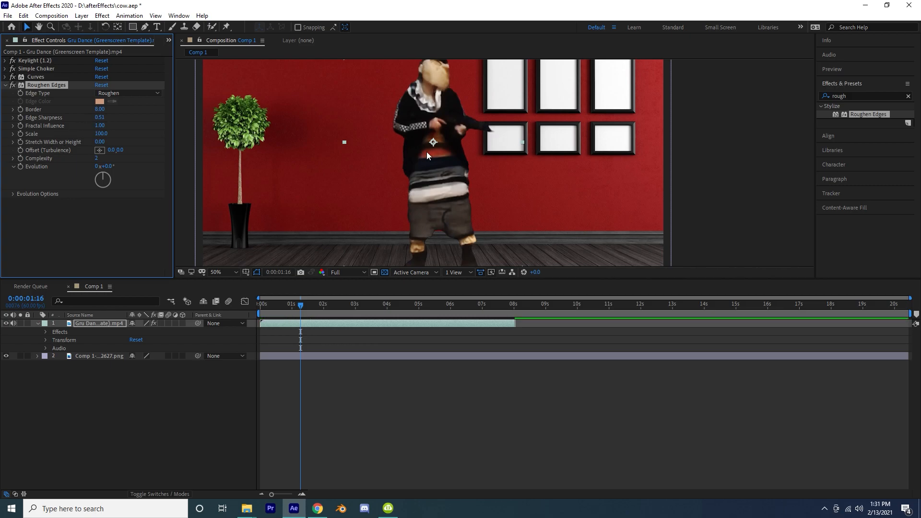
Examine the dancer's roughened edges up close and preview other frames of the dance.
scroll(431, 153, up, 6)
scroll(323, 185, down, 8)
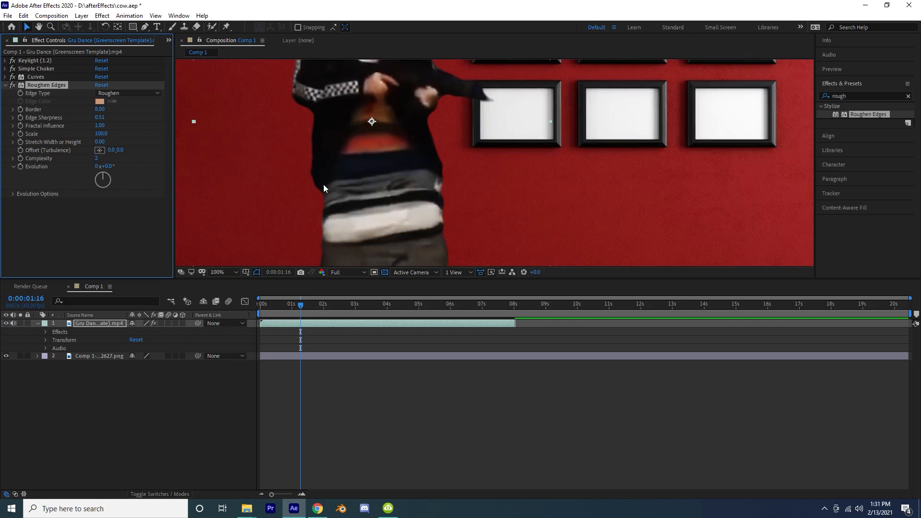
drag(296, 298, 317, 299)
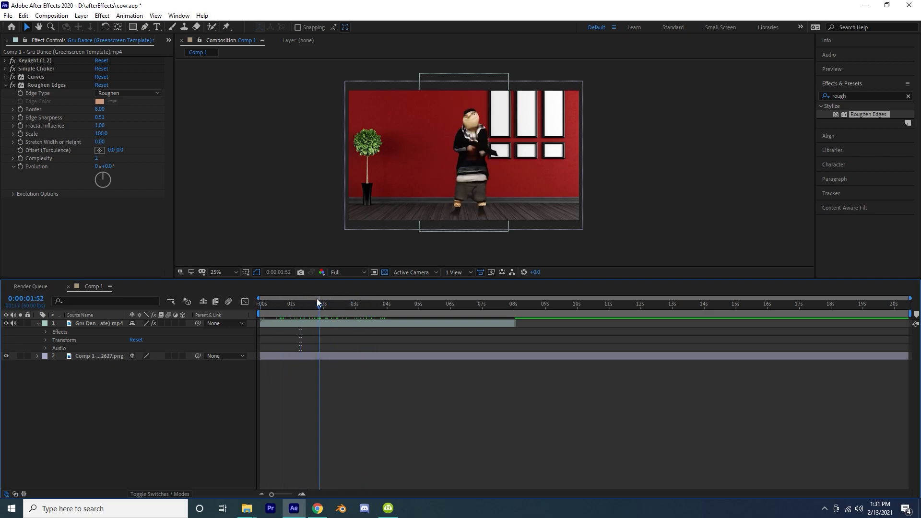
key(space)
drag(464, 168, 467, 149)
click(27, 28)
click(310, 311)
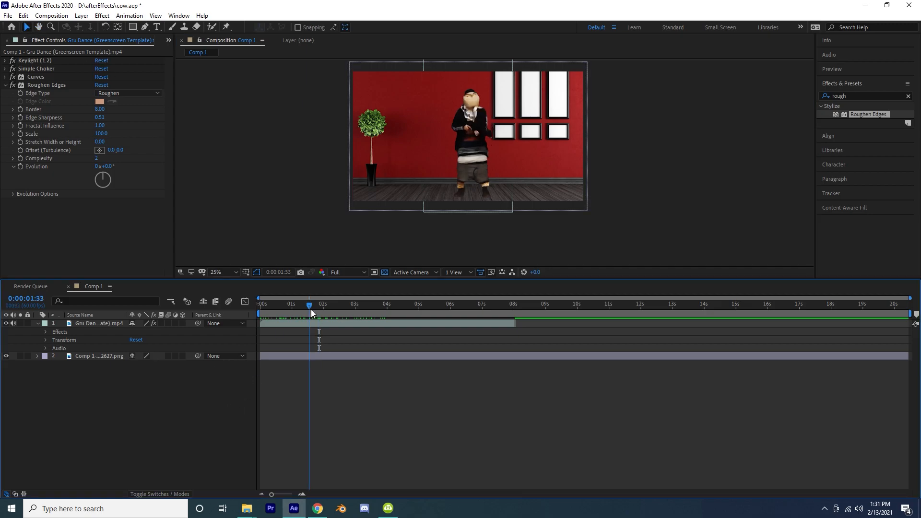
Duplicate the dancer layer and move the current time to the start of the composition.
click(96, 323)
key(ctrl+d)
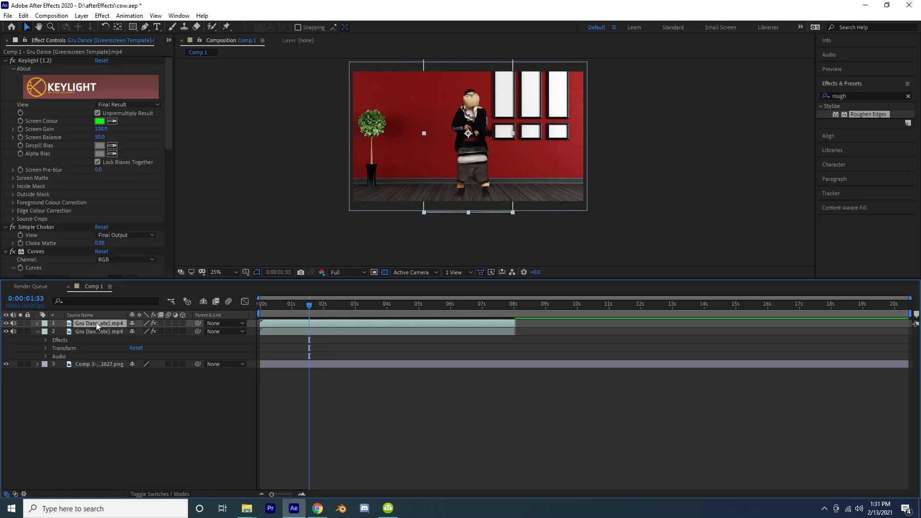
drag(306, 311, 244, 315)
Apply Tint to the top dancer duplicate and set Map White To to 000000.
click(848, 98)
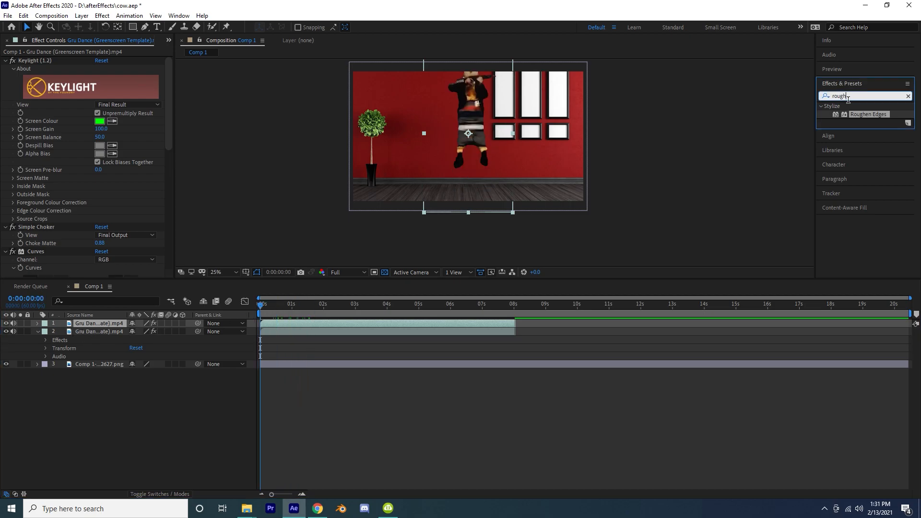
text(tint)
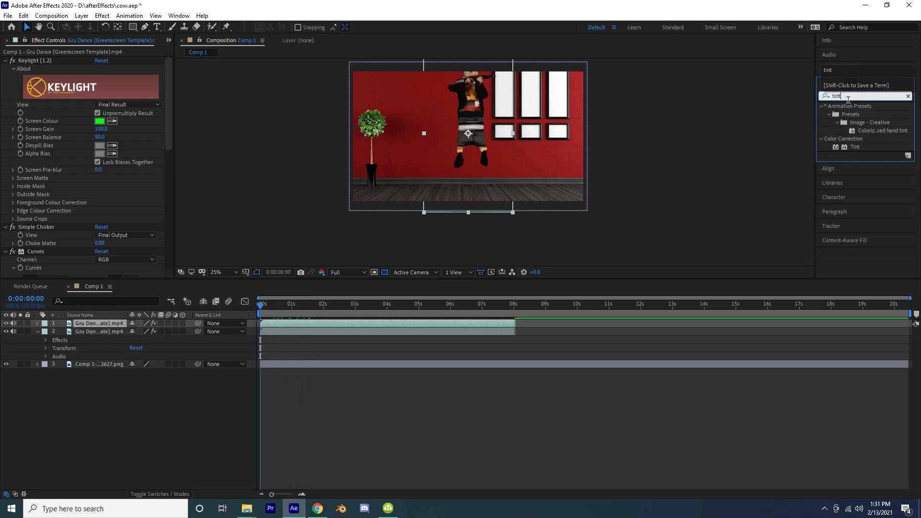
double_click(855, 146)
click(99, 257)
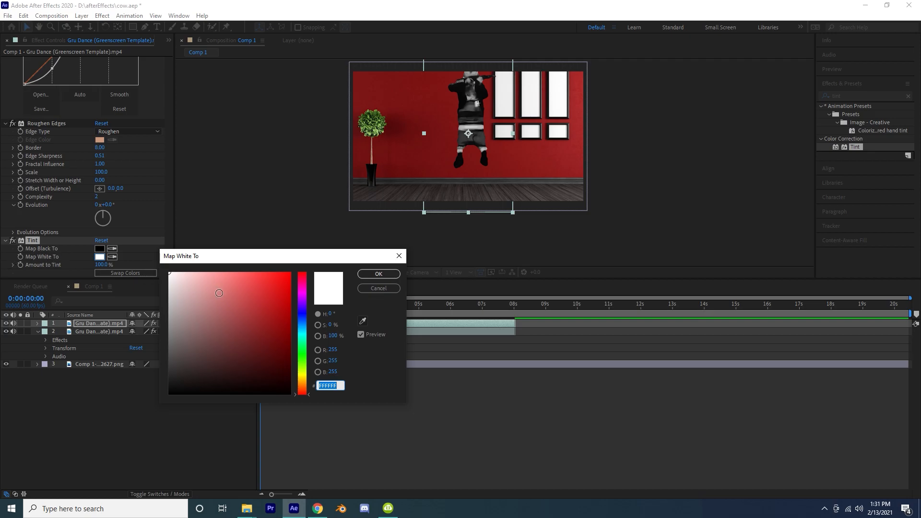
text(000000)
click(377, 274)
Make the black dancer duplicate a 3D layer and reveal its Transform properties.
drag(282, 307, 349, 307)
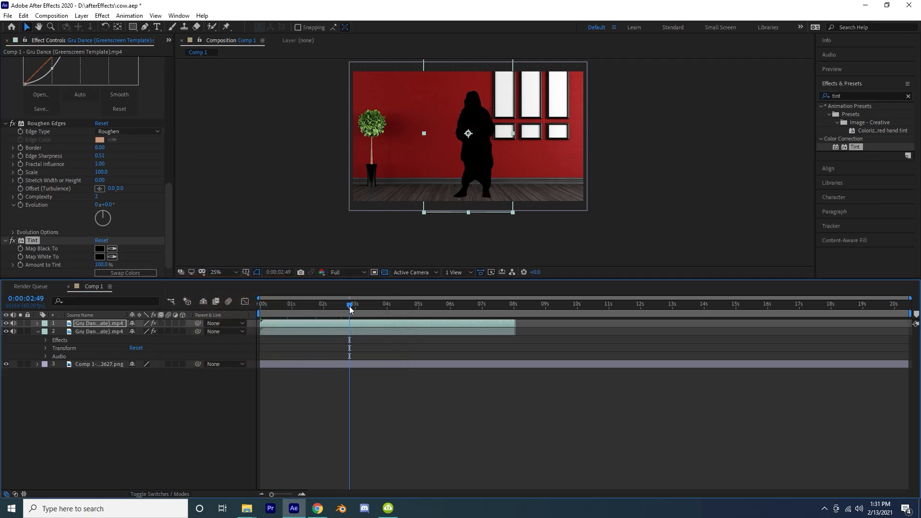
click(164, 375)
click(183, 324)
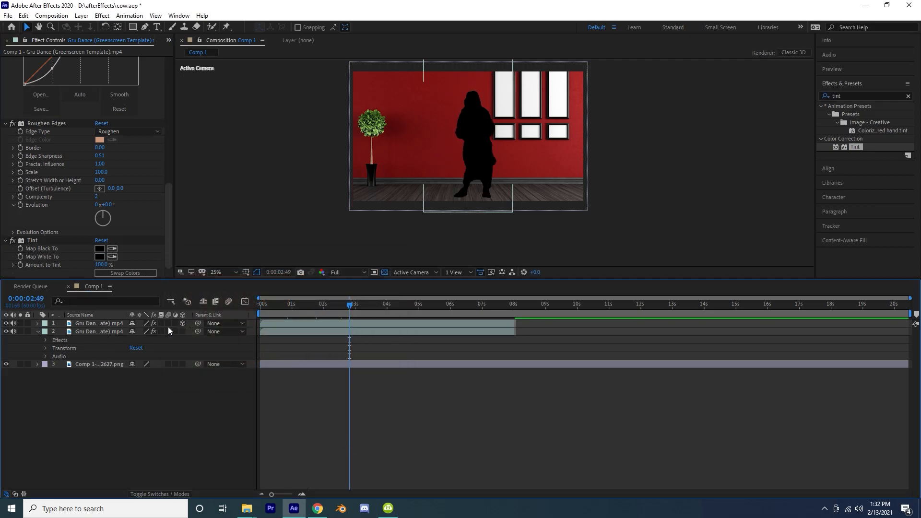
click(38, 323)
click(46, 340)
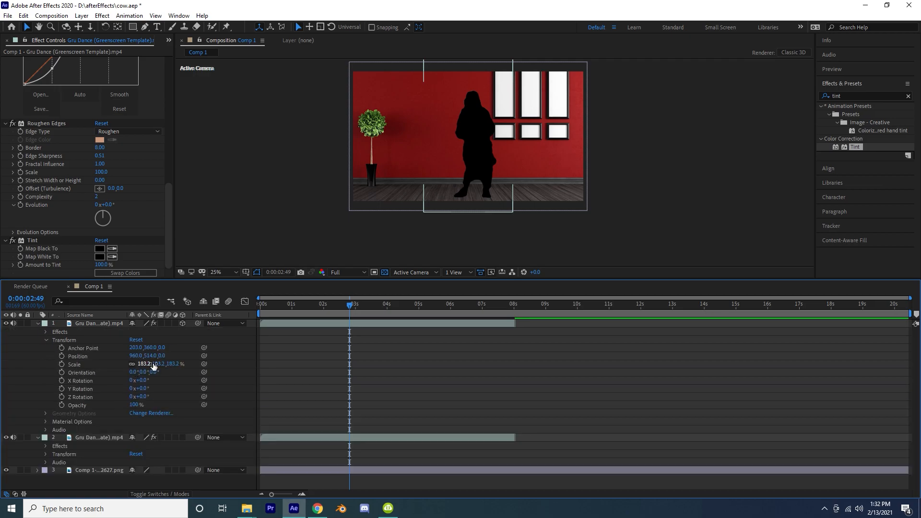
Set the black duplicate's X Rotation to 101°, Scale to 227.2% and Position to 960, 1291, 0, and place it below the original dancer.
drag(143, 381, 196, 383)
drag(148, 356, 485, 373)
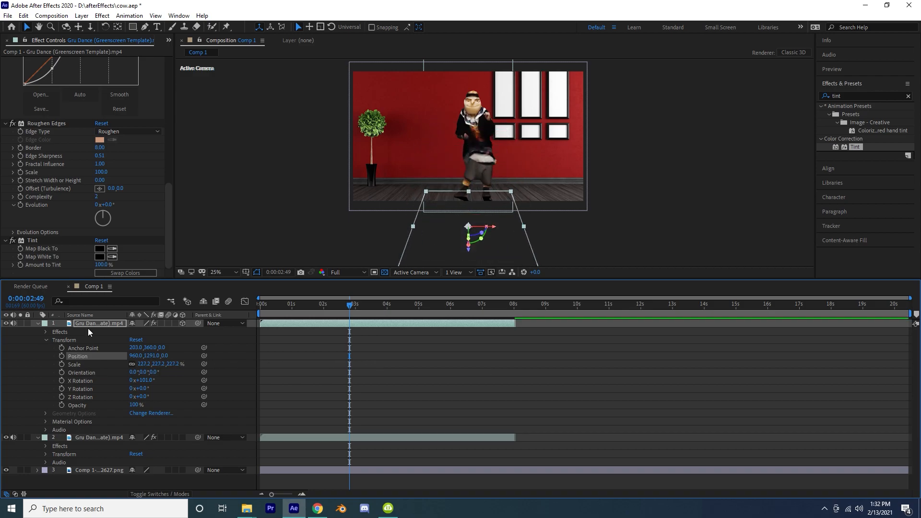
key(ctrl+[)
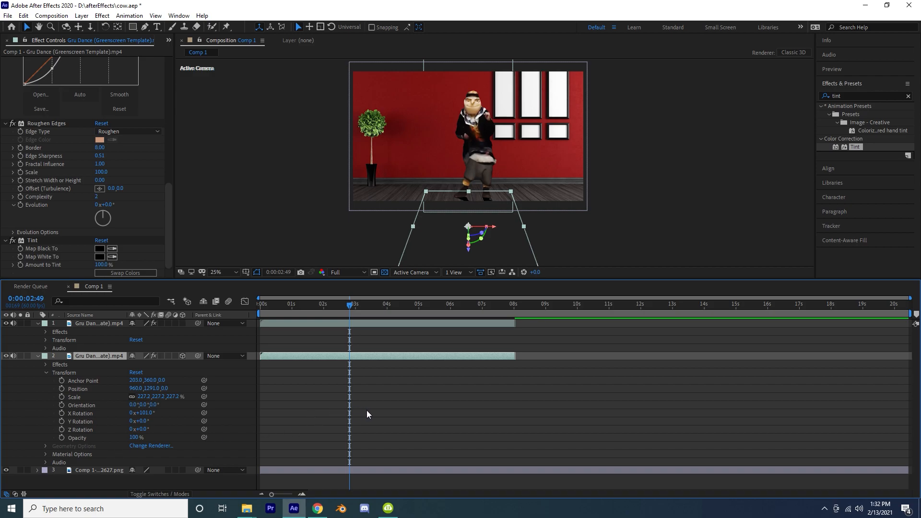
Search the effects for Gaussian Blur and apply it to the black shadow duplicate.
click(849, 96)
text(gaus)
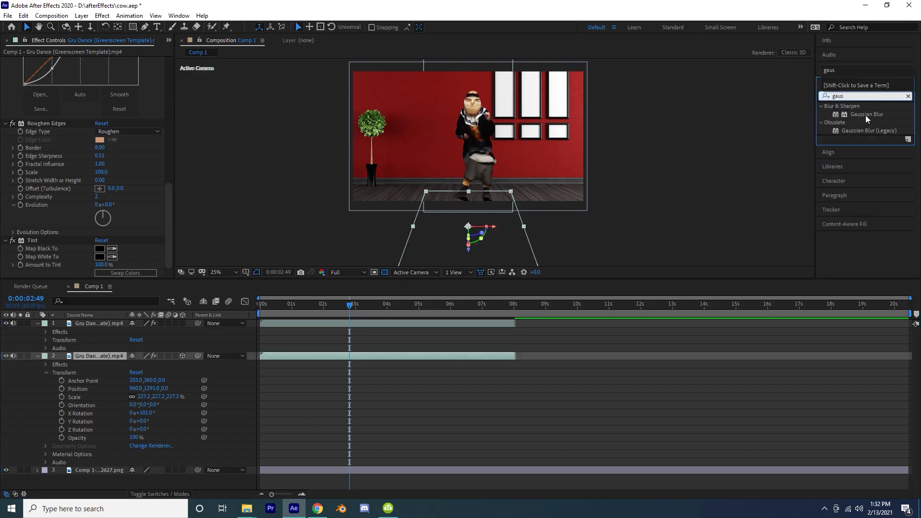
double_click(853, 117)
Scrub through the first seconds of the composition and inspect the dancer against the background up close.
drag(349, 304, 232, 312)
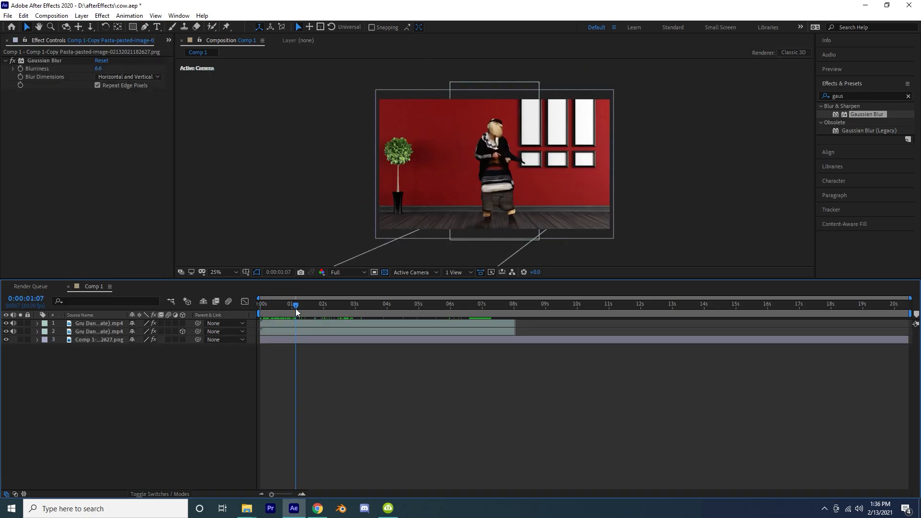
drag(294, 310, 313, 312)
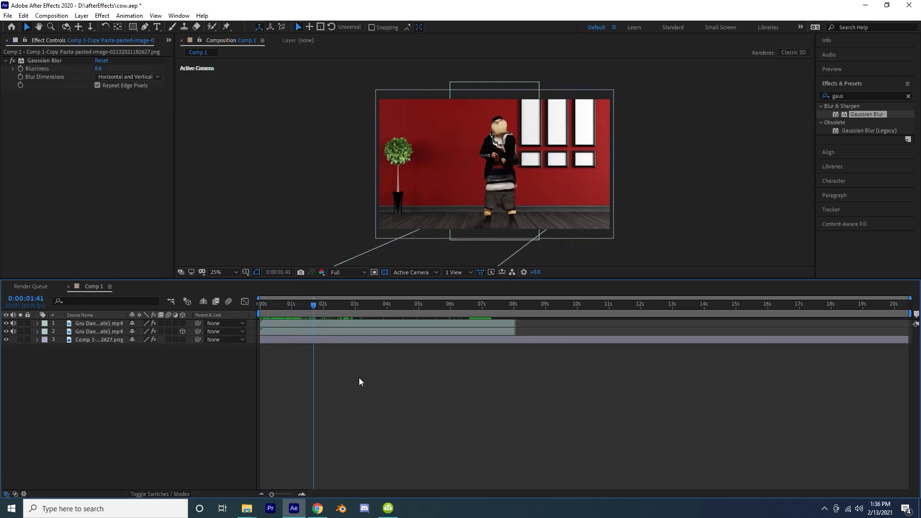
click(91, 323)
key(period)
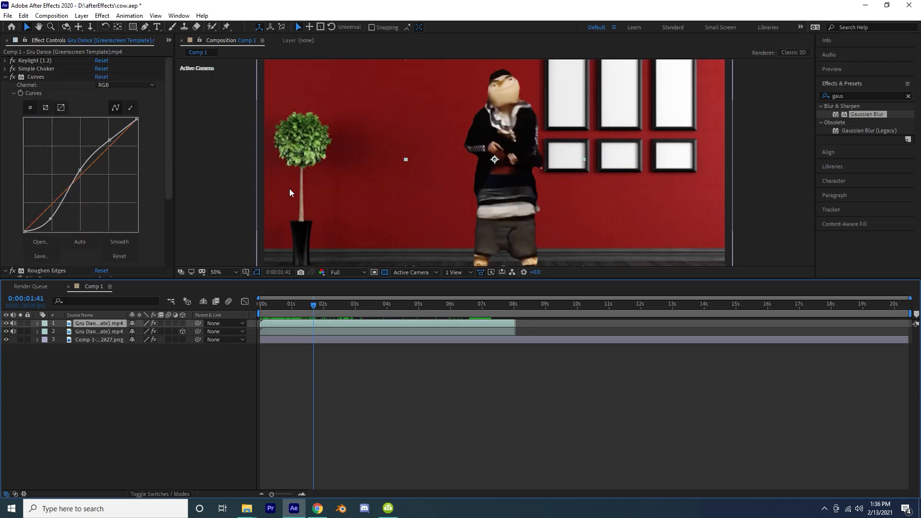
key(comma)
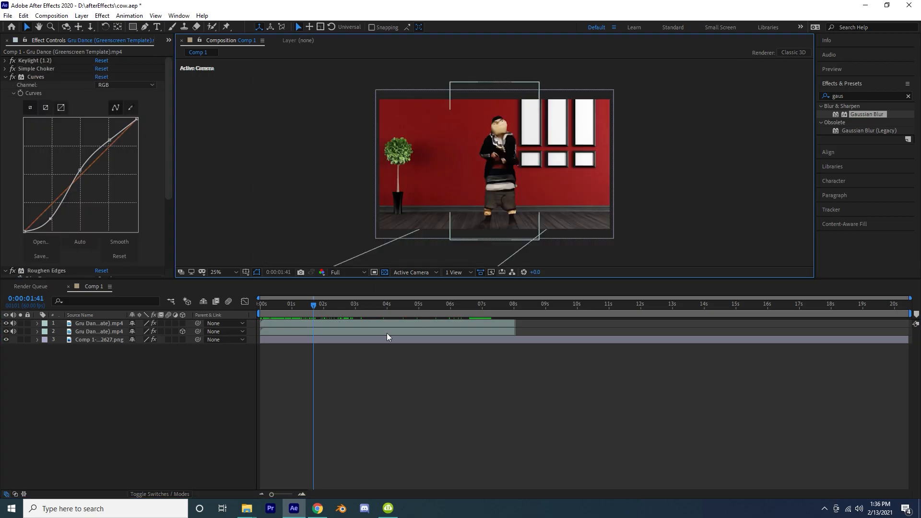
Duplicate the floor shadow layer and reveal the Transform properties of the upper copy.
click(94, 330)
key(ctrl+d)
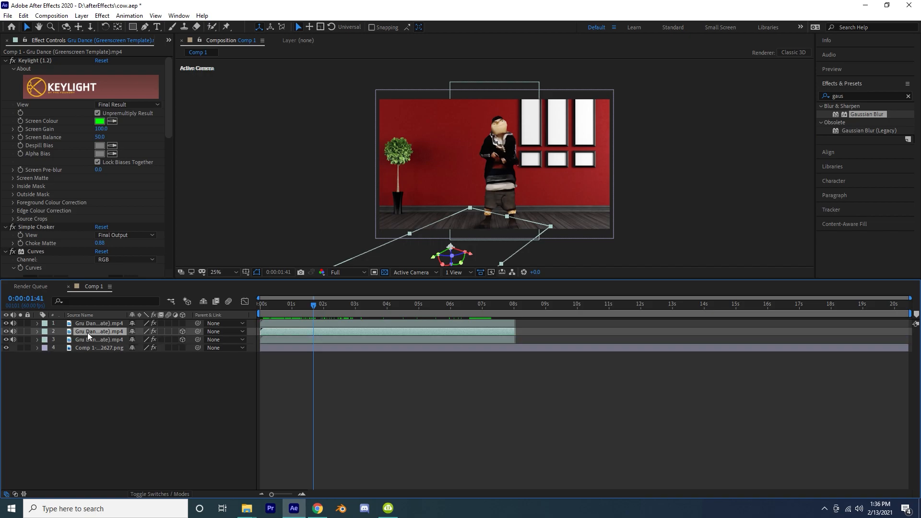
click(37, 332)
click(46, 348)
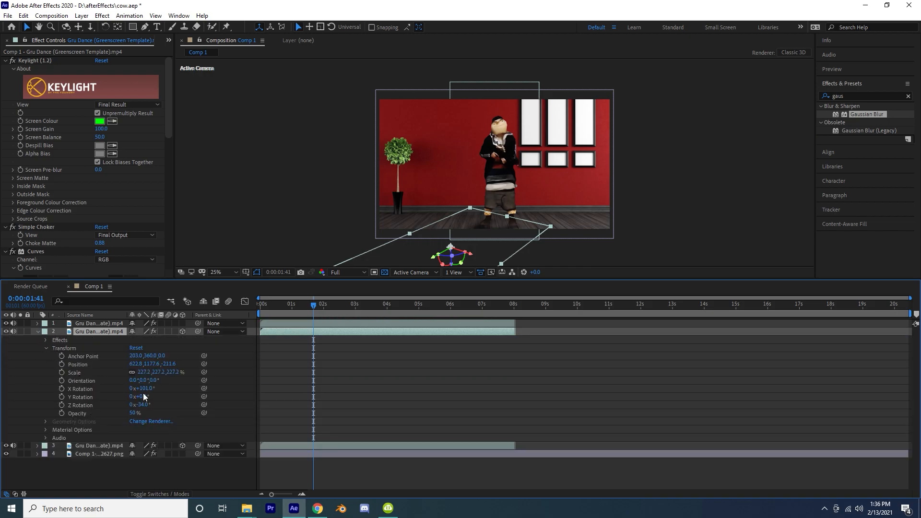
Set the X Rotation and Z Rotation of the new shadow copy to 0° so it stands upright.
key(Return)
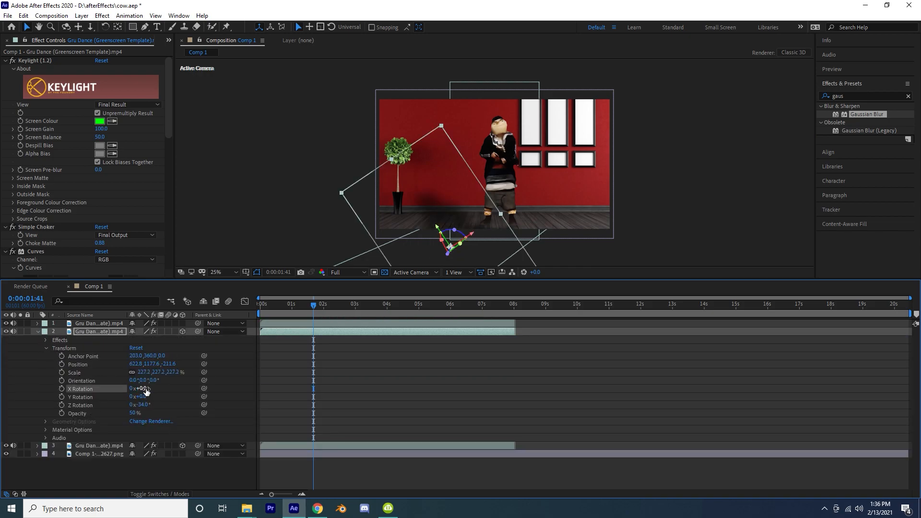
text(0)
key(Return)
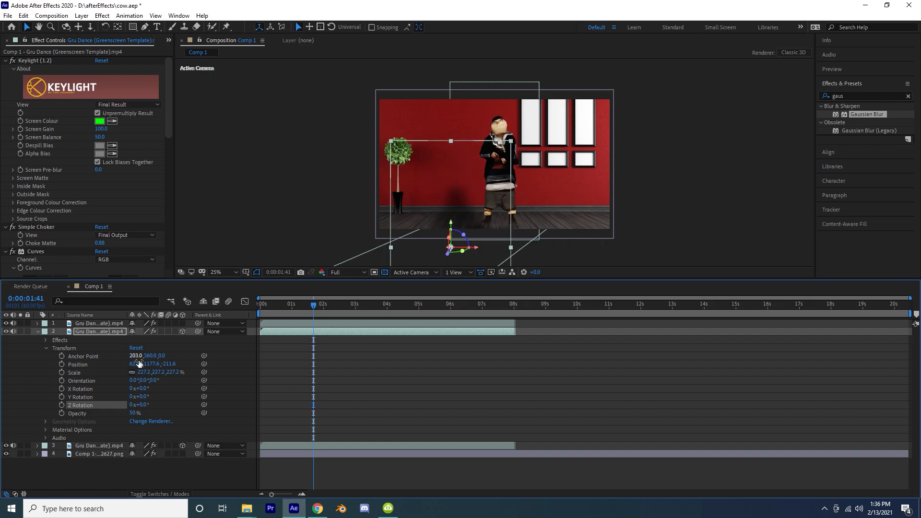
Reset the upright shadow's Position, set it to 1072, 540, 1130 behind the dancer, and preview the animation.
right_click(138, 363)
click(134, 303)
drag(159, 368, 684, 345)
key(space)
drag(137, 364, 191, 364)
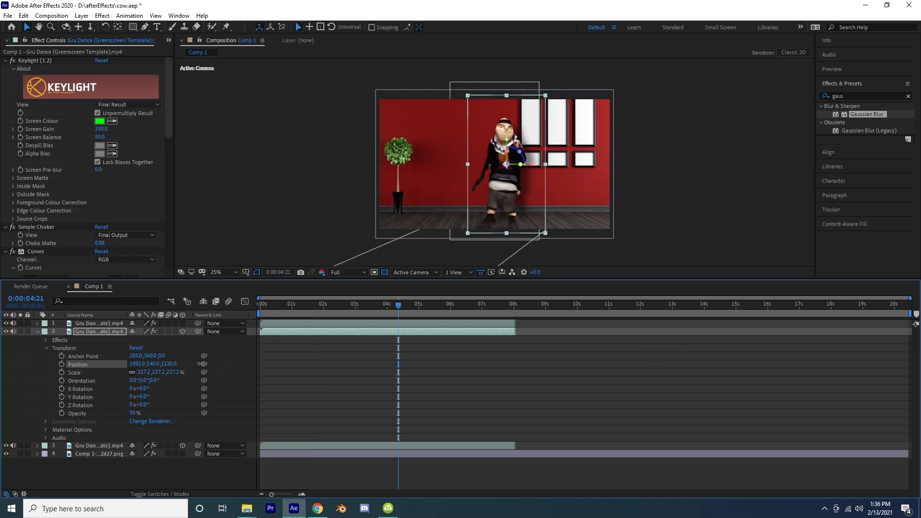
key(space)
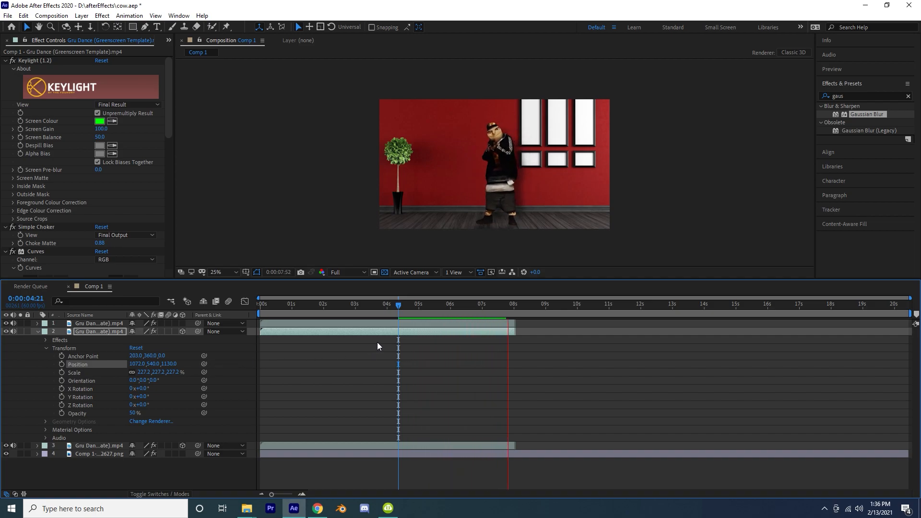
drag(317, 303, 260, 305)
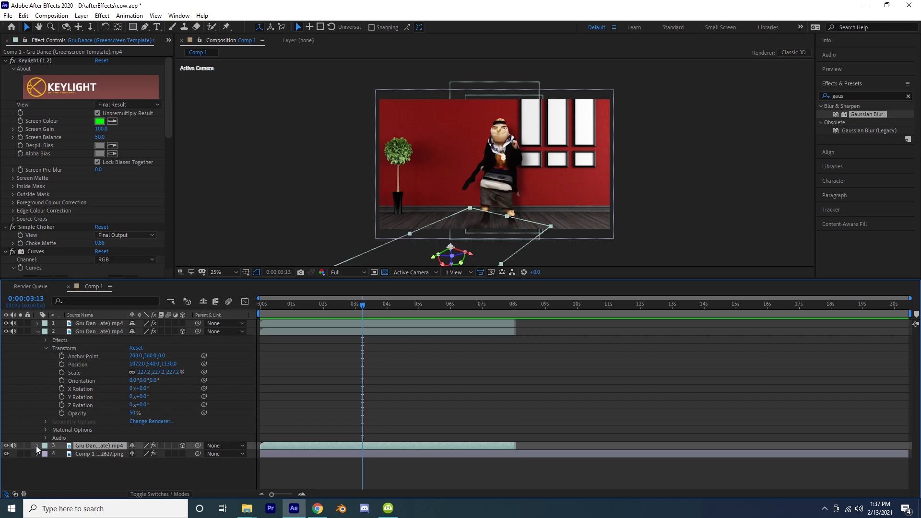
Unlink the floor shadow's Scale dimensions and reduce its Y scale to shorten the shadow.
click(38, 445)
click(132, 420)
drag(160, 420, 109, 429)
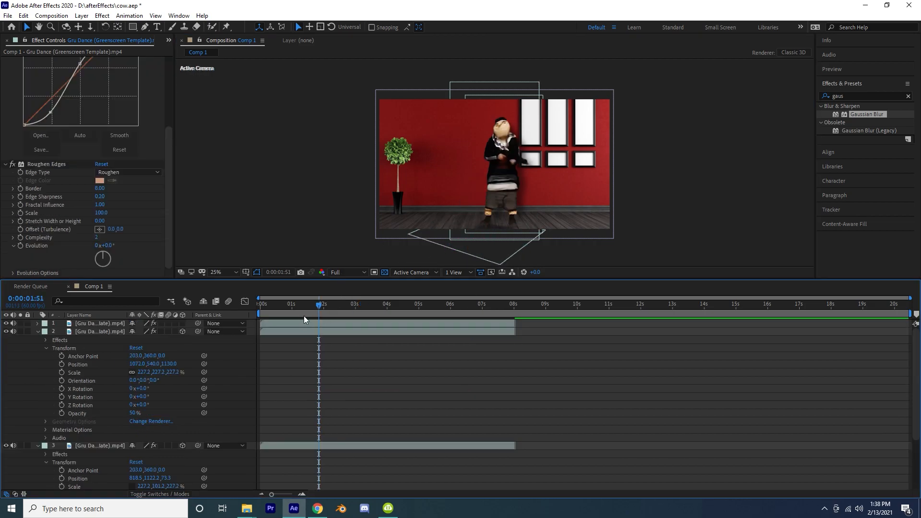
Play the finished composition from the start to check both shadows.
drag(304, 316, 243, 313)
click(273, 205)
key(space)
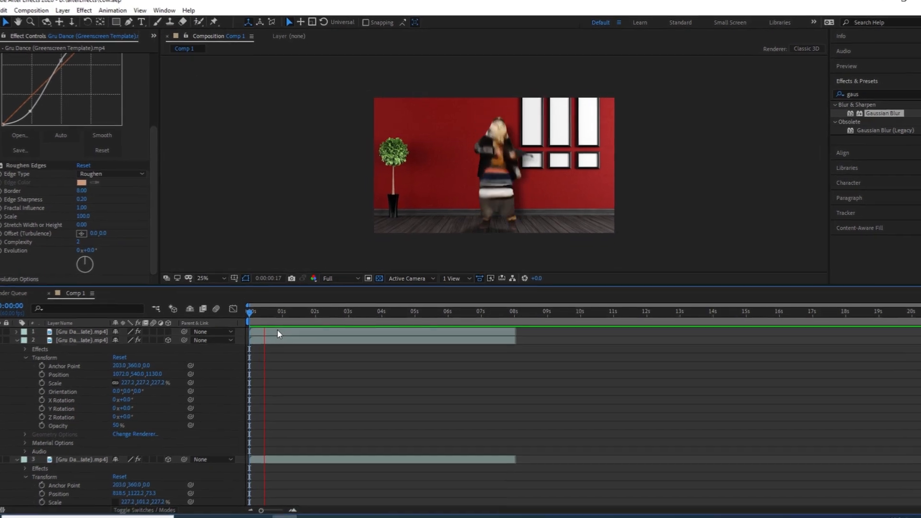